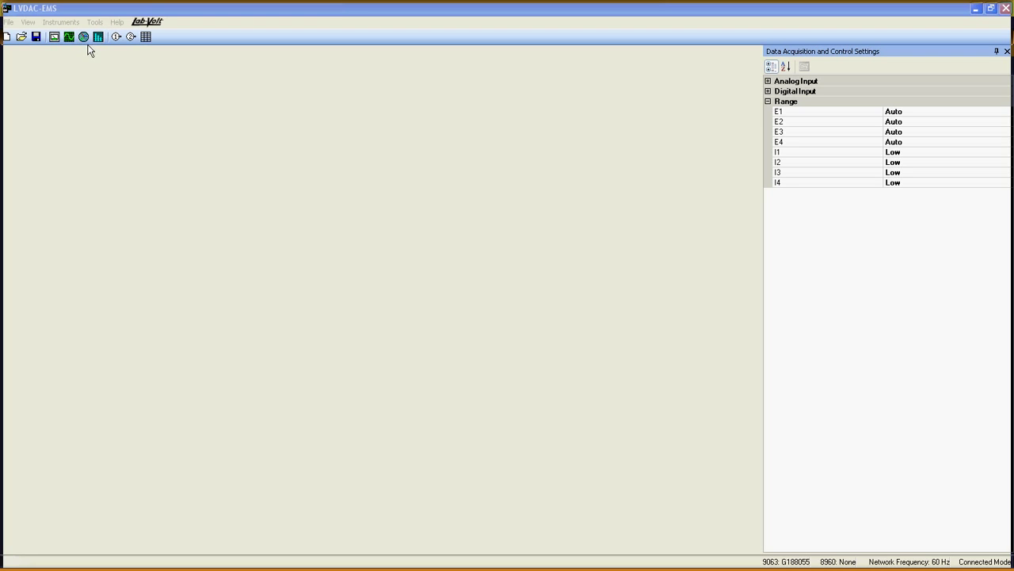
# Step: Open the Phasor Analyzer and move its window toward the centre of the workspace
pyautogui.click(91, 46)
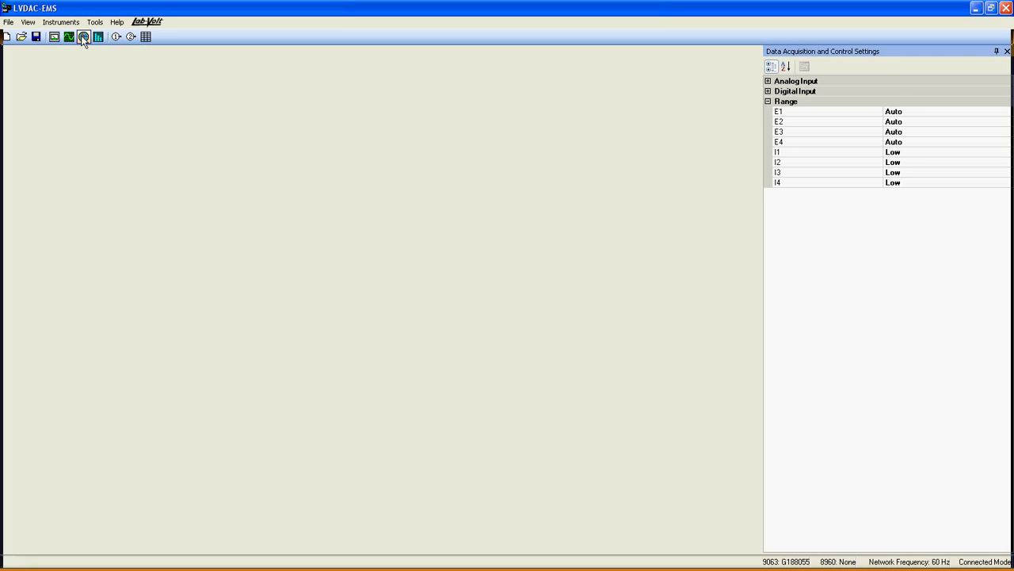
pyautogui.click(84, 37)
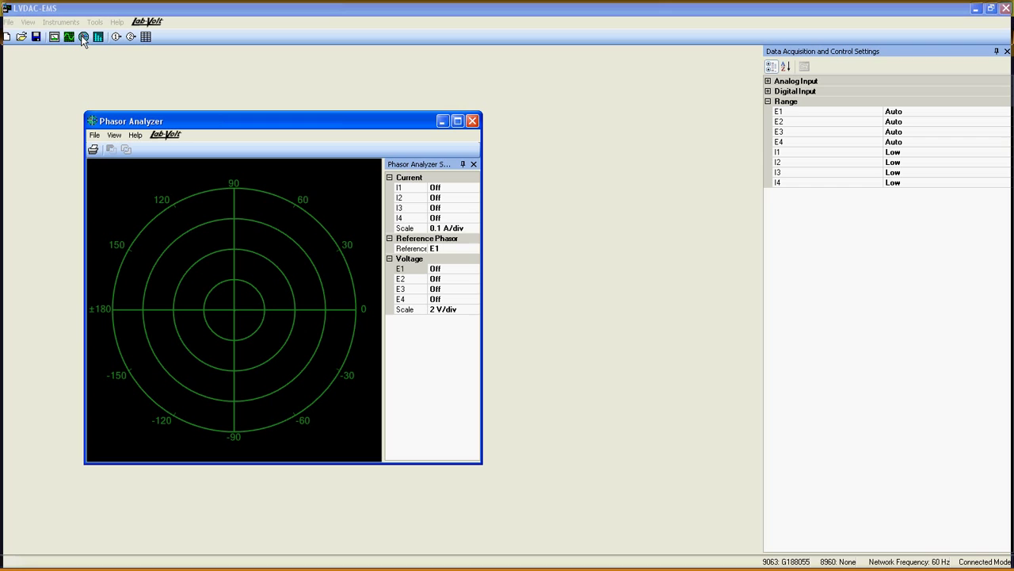
pyautogui.moveTo(127, 125); pyautogui.dragTo(309, 98)
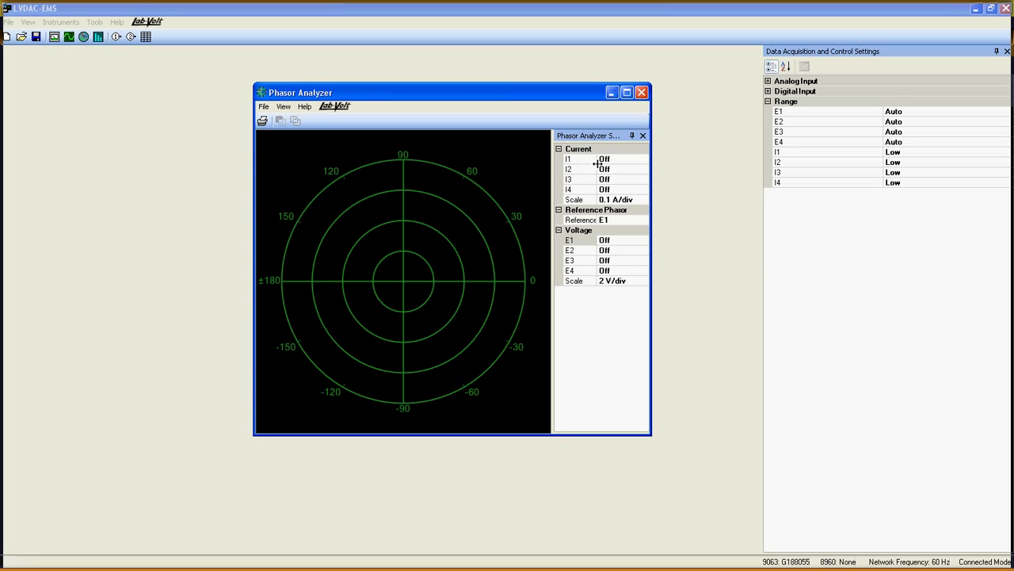
# Step: Switch the I1, I2 and I3 current phasors On
pyautogui.doubleClick(626, 158)
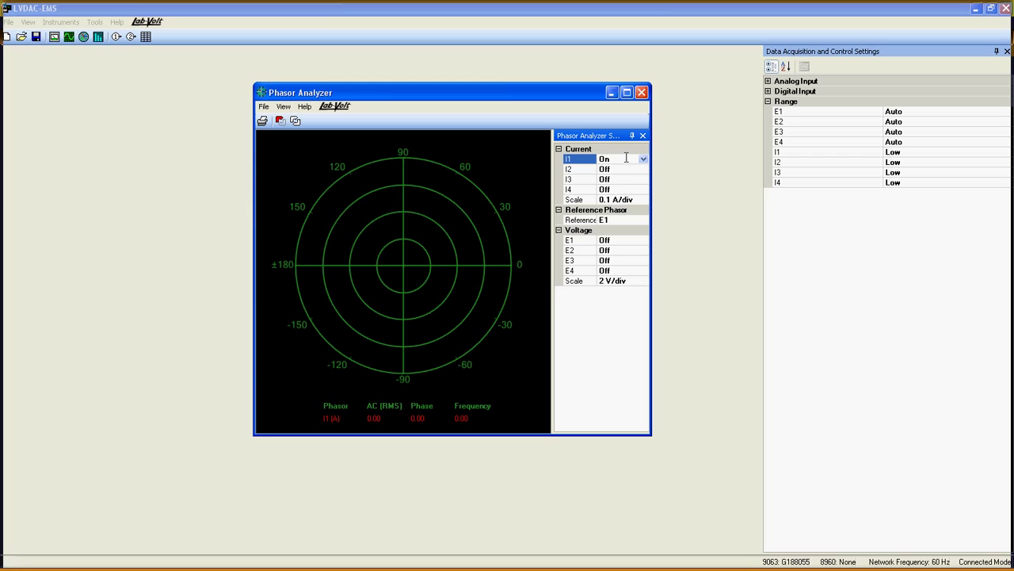
pyautogui.click(626, 169)
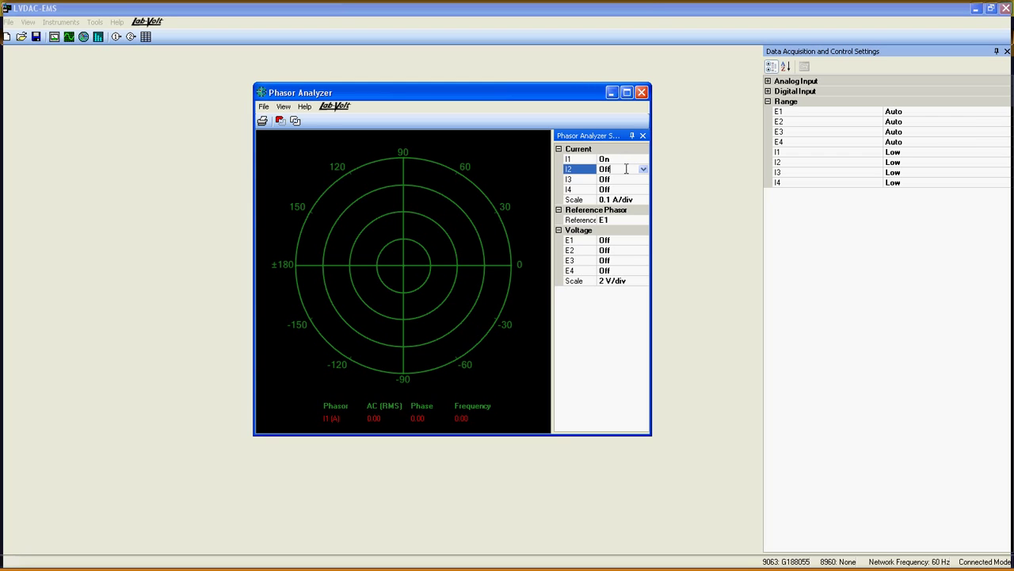
pyautogui.click(644, 171)
pyautogui.click(619, 189)
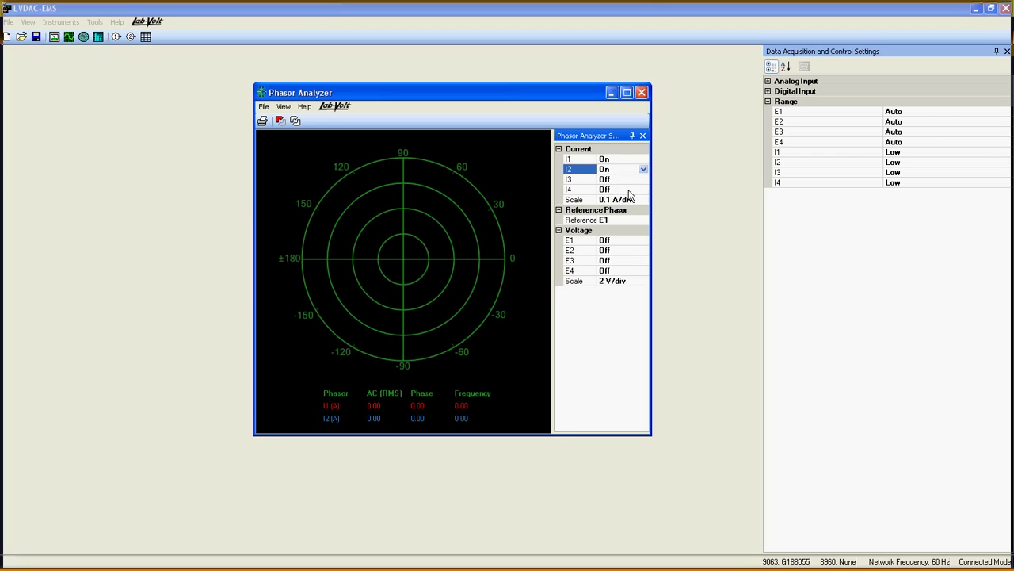
pyautogui.click(626, 179)
pyautogui.click(644, 179)
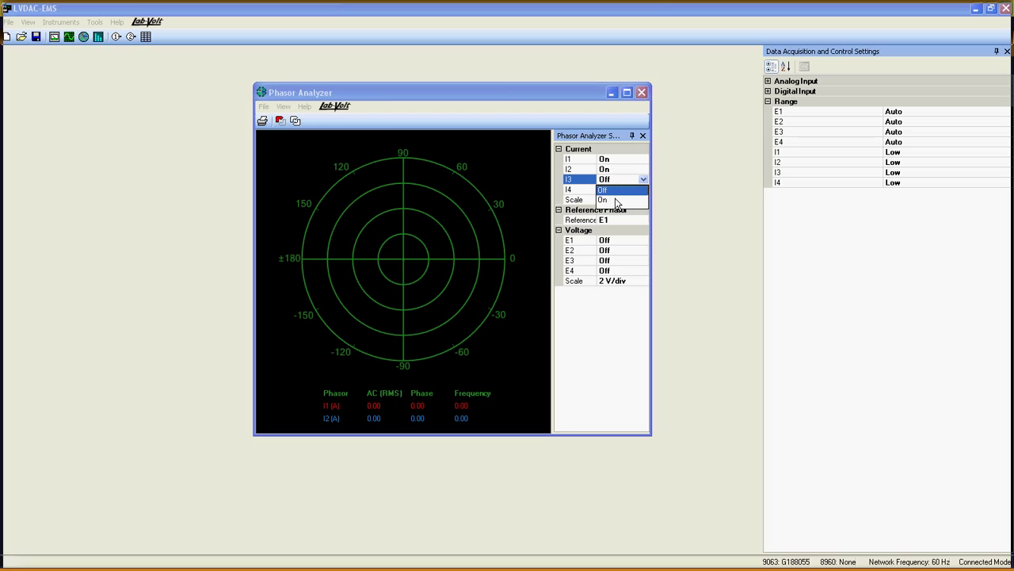
pyautogui.click(616, 200)
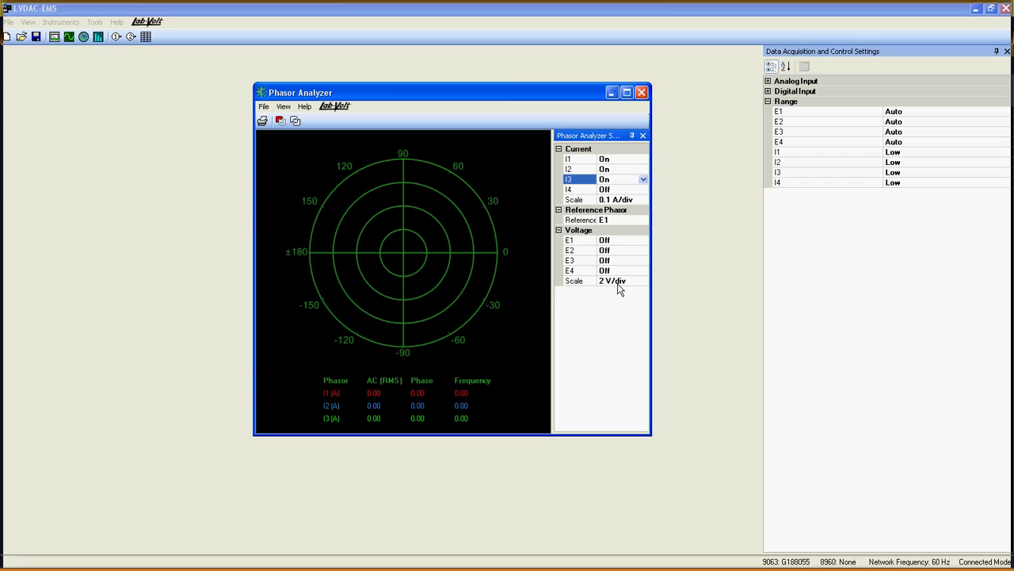
# Step: Set the current scale to 0.5 A/div and keep E1 as the reference phasor
pyautogui.click(645, 203)
pyautogui.click(644, 201)
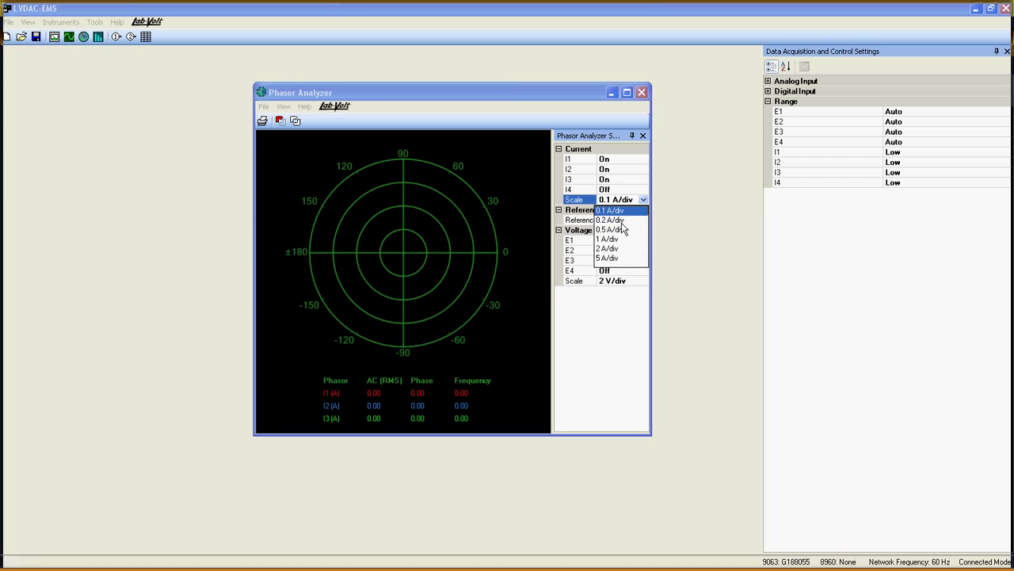
pyautogui.click(621, 229)
pyautogui.click(630, 220)
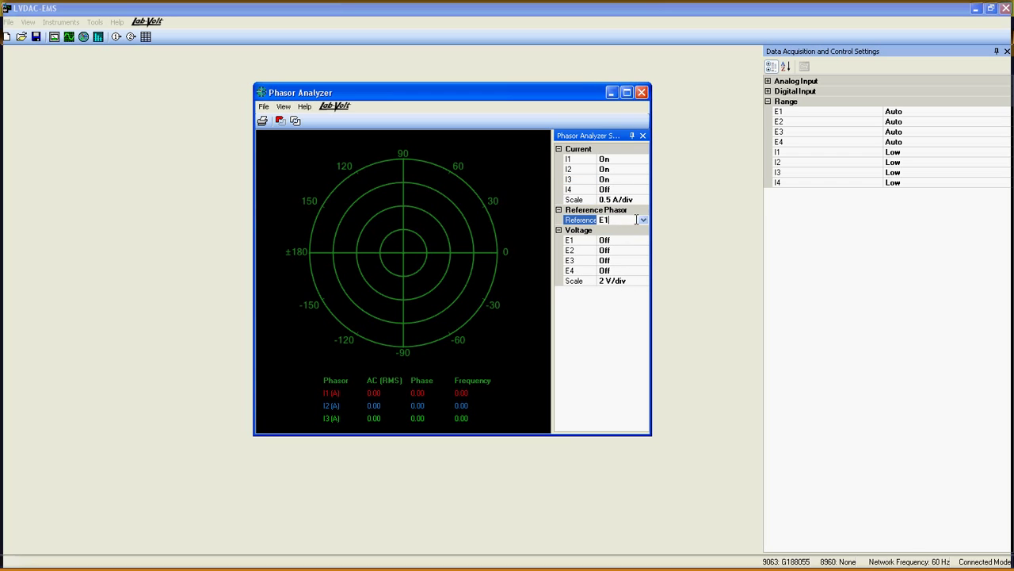
pyautogui.click(644, 220)
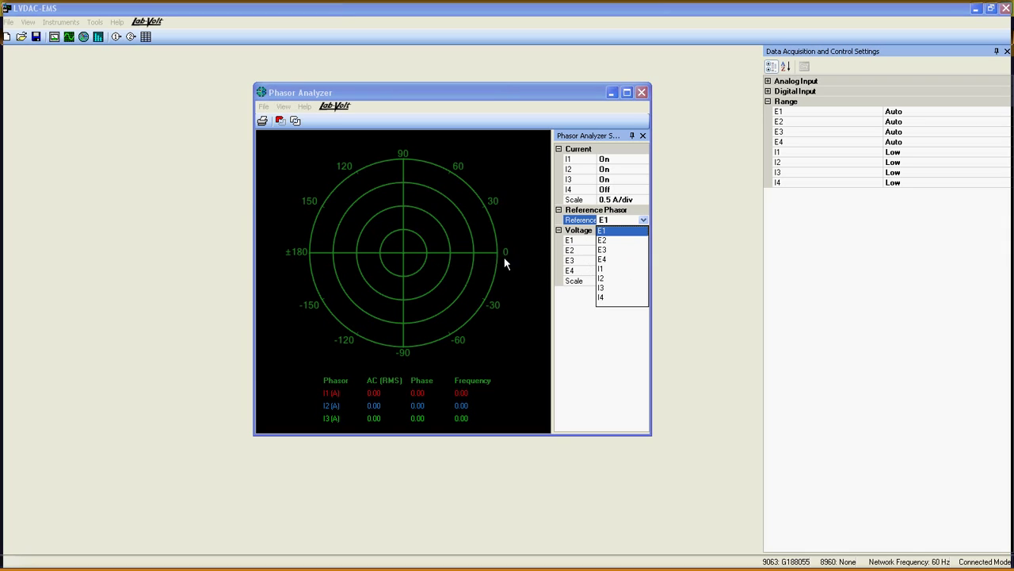
pyautogui.click(608, 232)
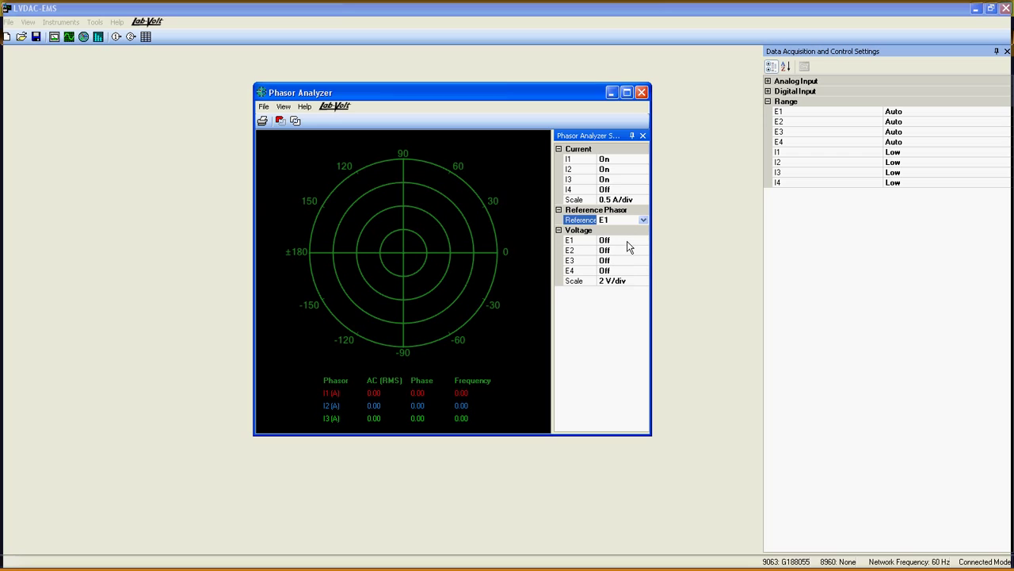
# Step: Switch the E1, E2, E3 and E4 voltage phasors On in the Voltage settings
pyautogui.click(628, 241)
pyautogui.click(644, 240)
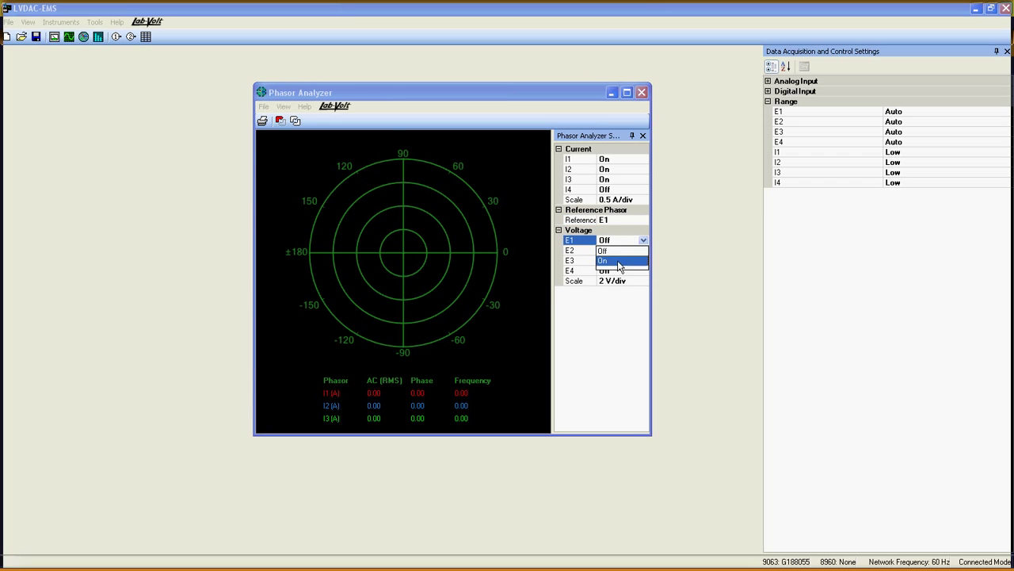
pyautogui.click(621, 261)
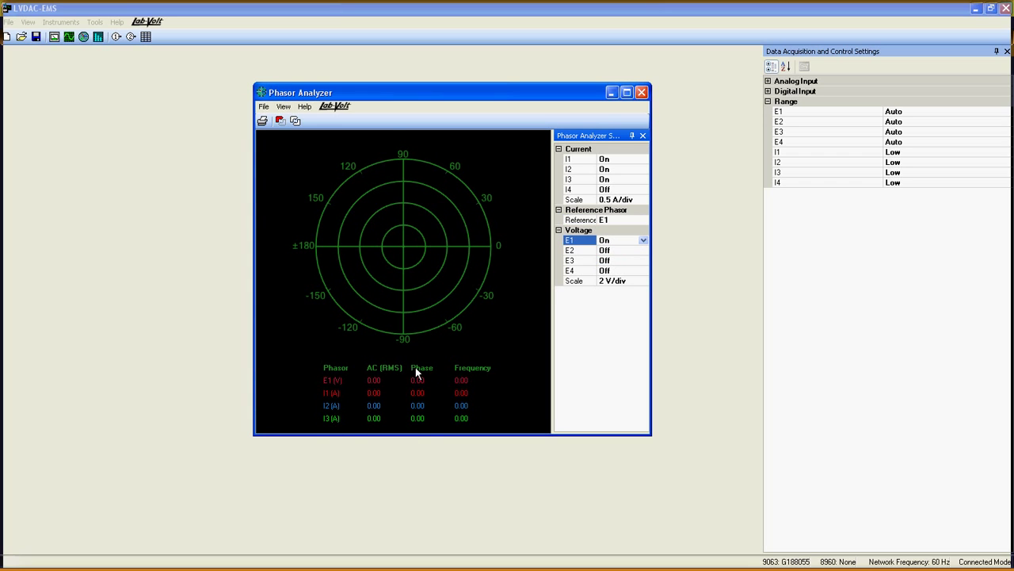
pyautogui.doubleClick(623, 250)
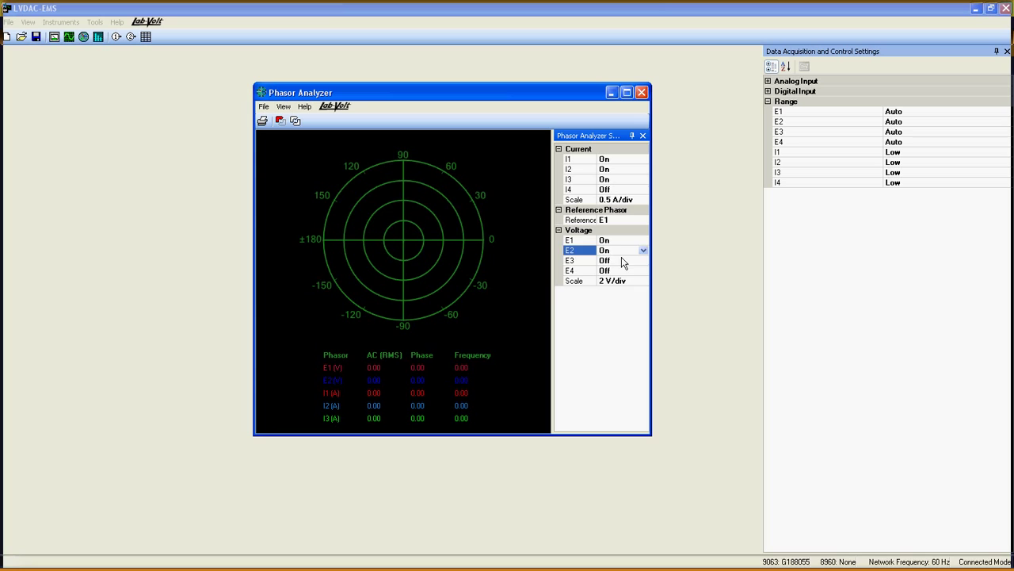
pyautogui.doubleClick(622, 260)
pyautogui.doubleClick(623, 270)
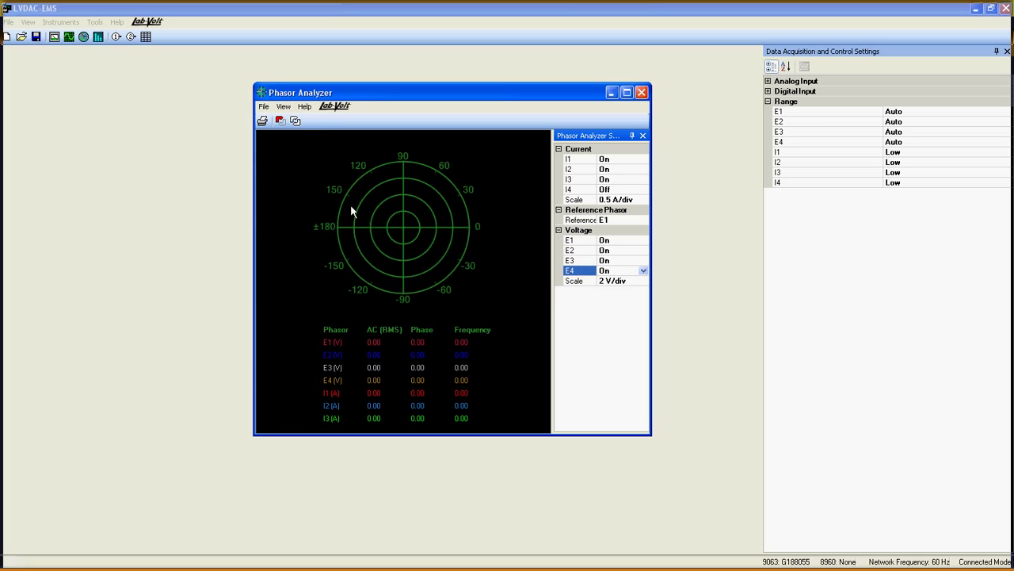
# Step: Turn on Continuous Refresh so live phasors stream in, E1 about 124 V at 0°
pyautogui.click(296, 121)
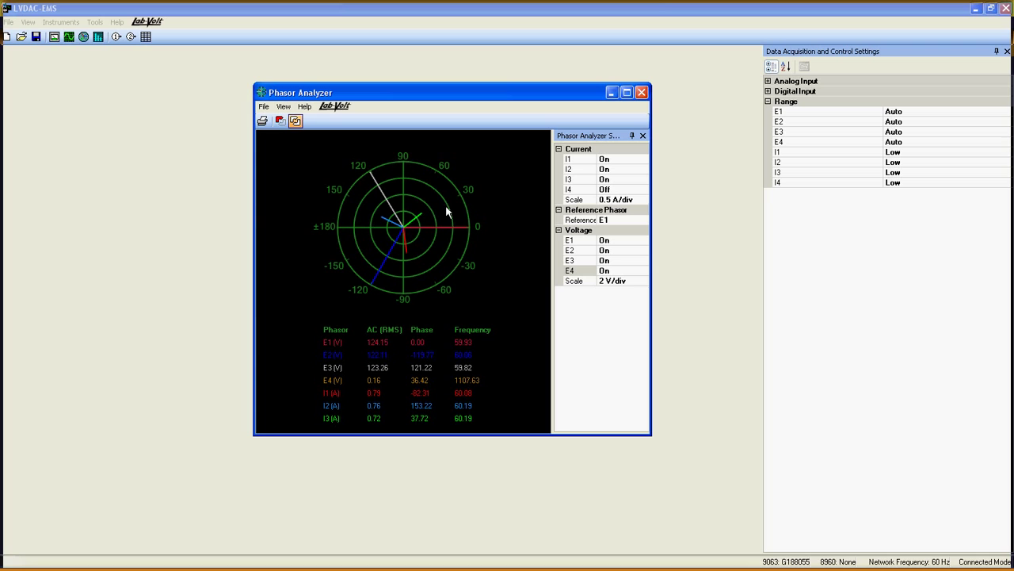
# Step: Close the Phasor Analyzer, open the Harmonic Analyzer and move its window up and right
pyautogui.click(641, 93)
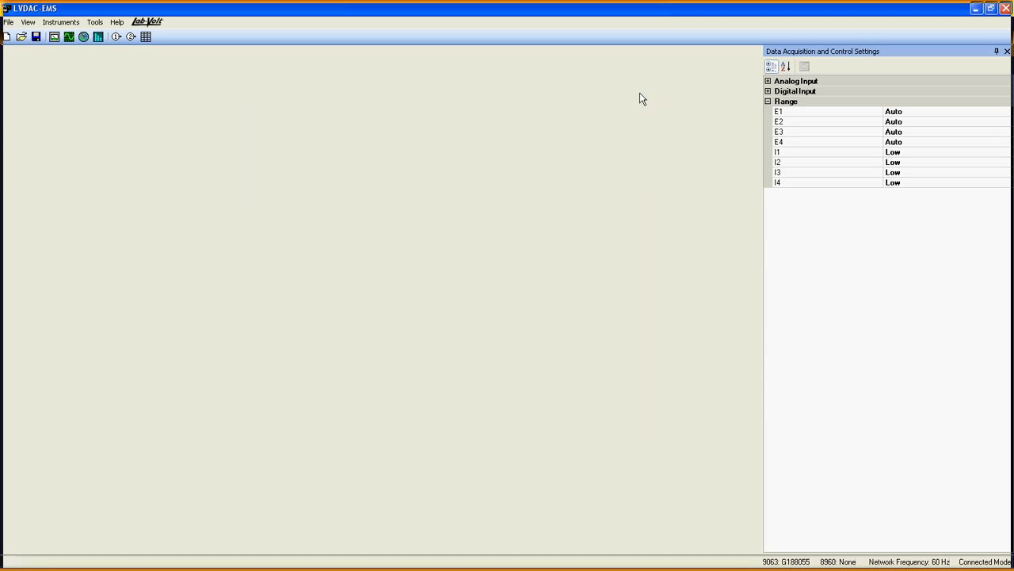
pyautogui.click(98, 37)
pyautogui.moveTo(224, 102); pyautogui.dragTo(236, 87)
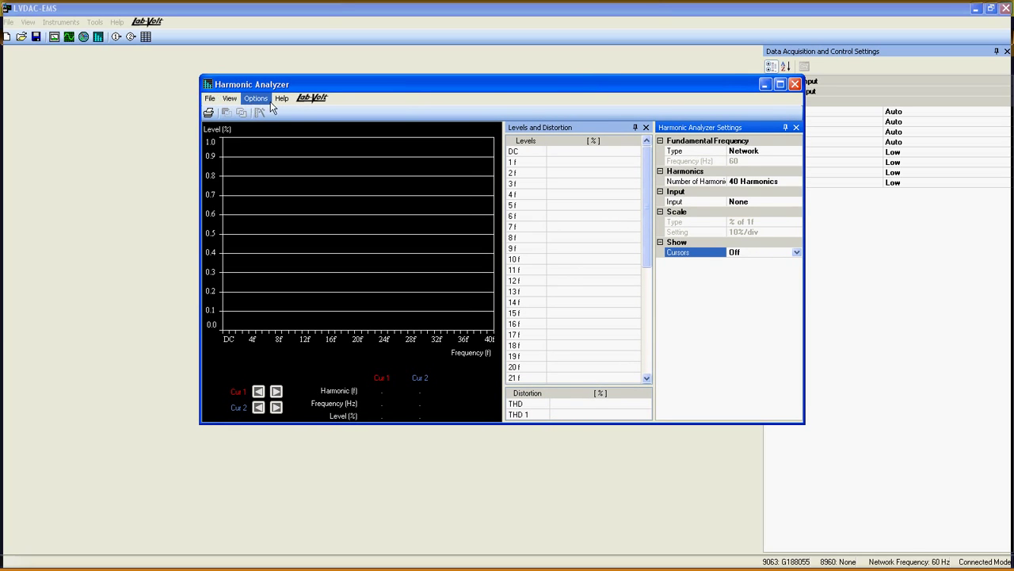
# Step: Browse the Harmonic Analyzer's File and View menus without choosing anything
pyautogui.click(211, 98)
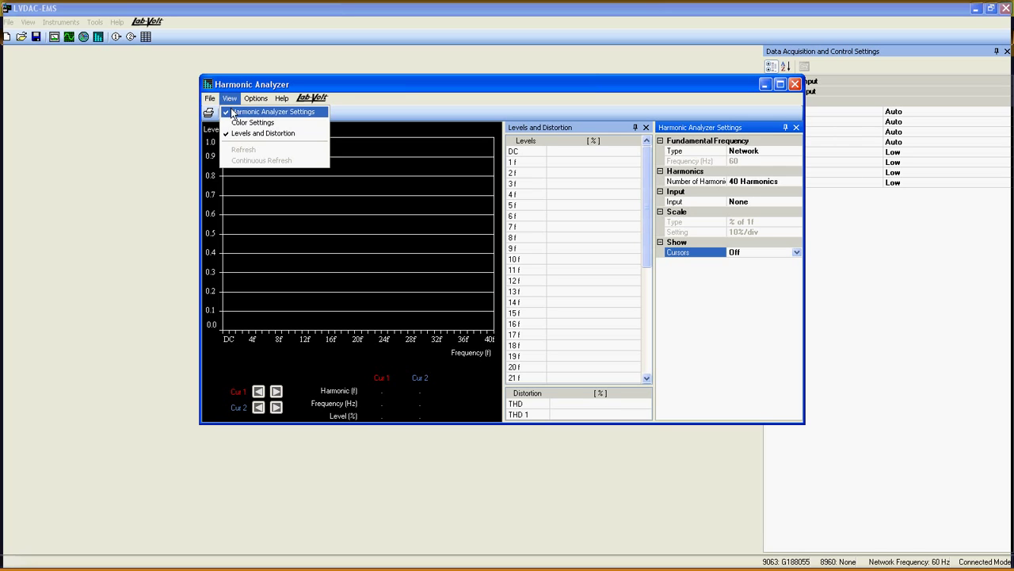
pyautogui.press('Escape')
pyautogui.click(230, 98)
pyautogui.click(392, 118)
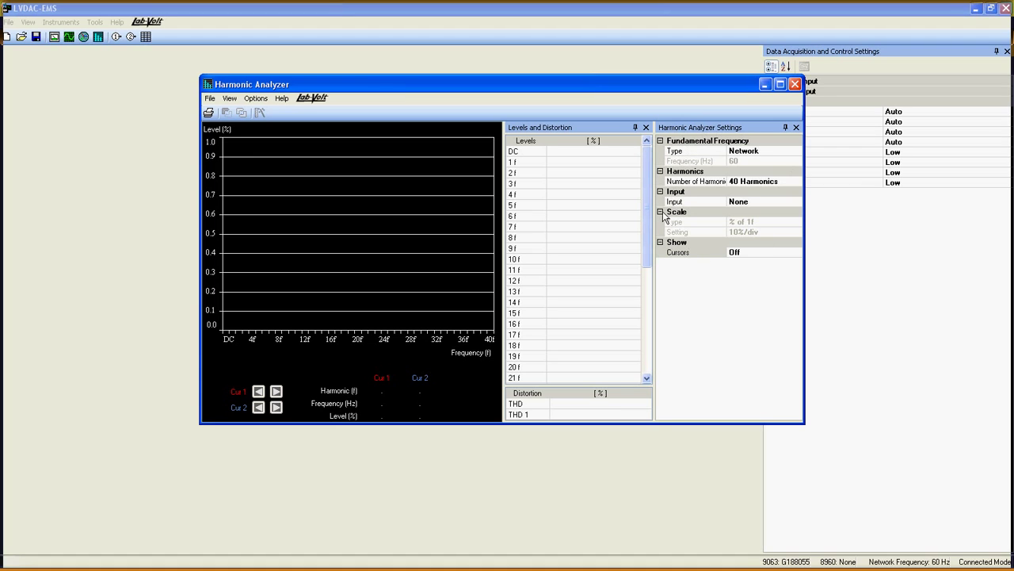
pyautogui.click(783, 151)
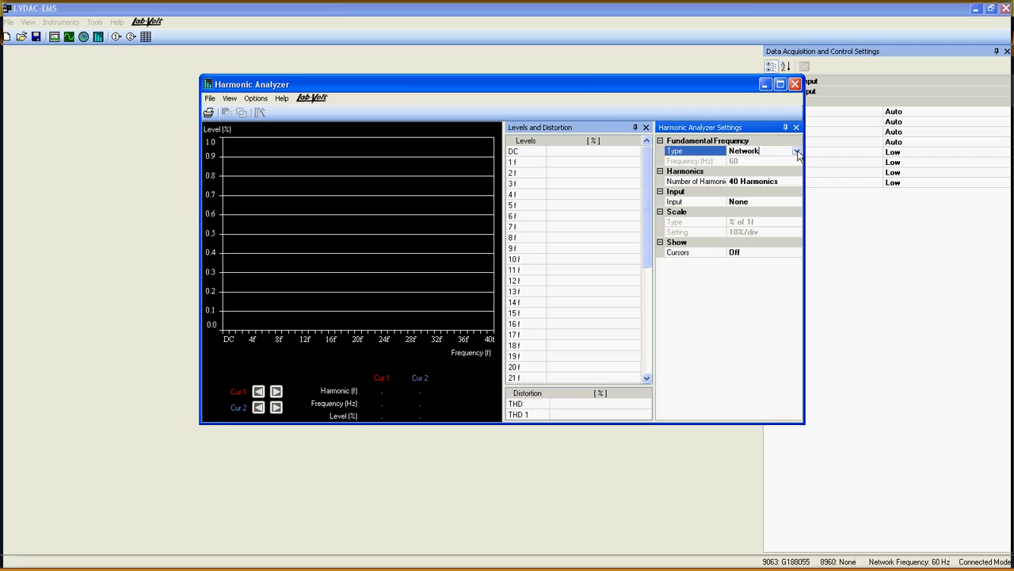
pyautogui.click(796, 151)
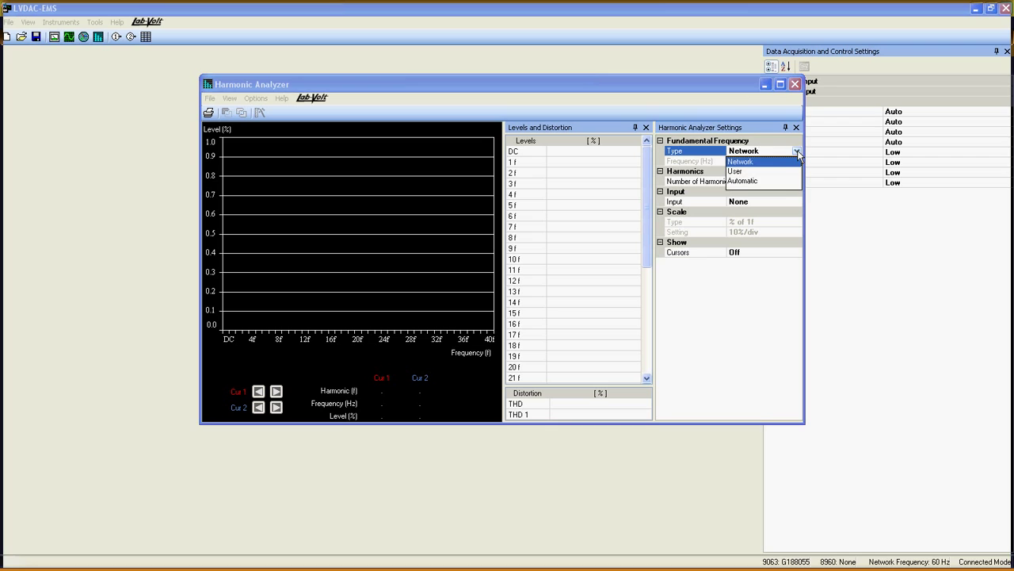
pyautogui.click(742, 172)
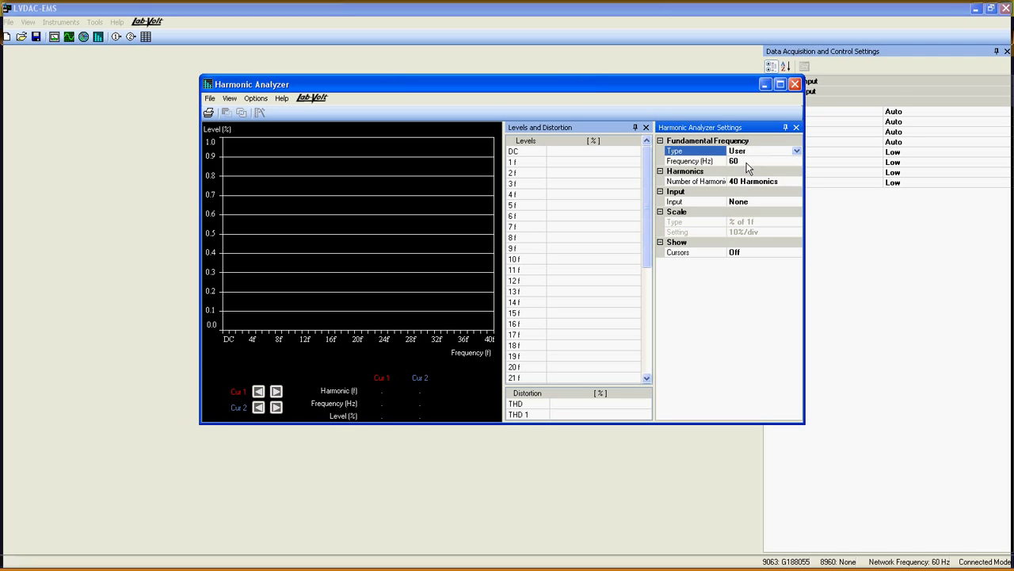
pyautogui.click(739, 161)
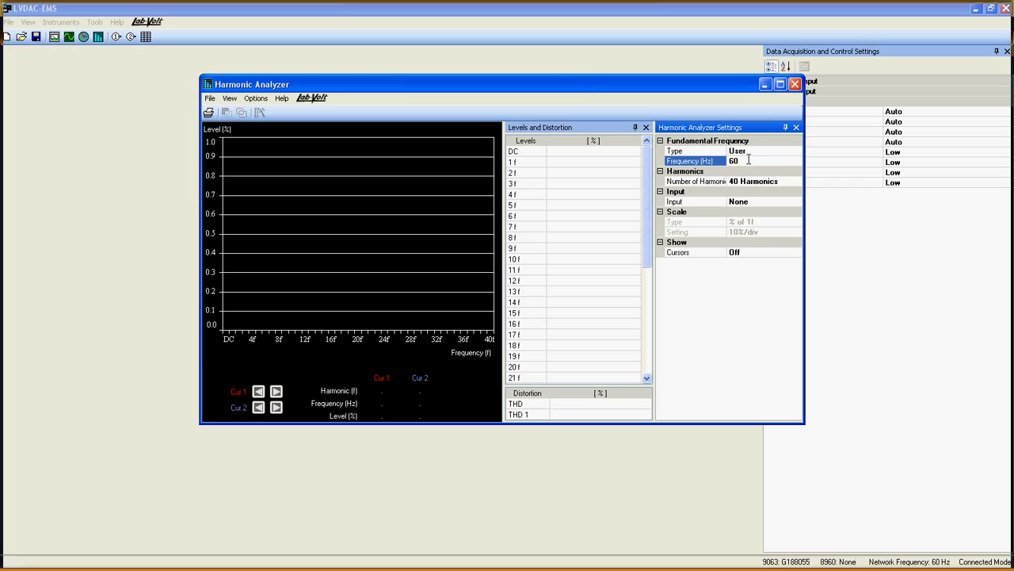
pyautogui.click(778, 152)
pyautogui.click(797, 151)
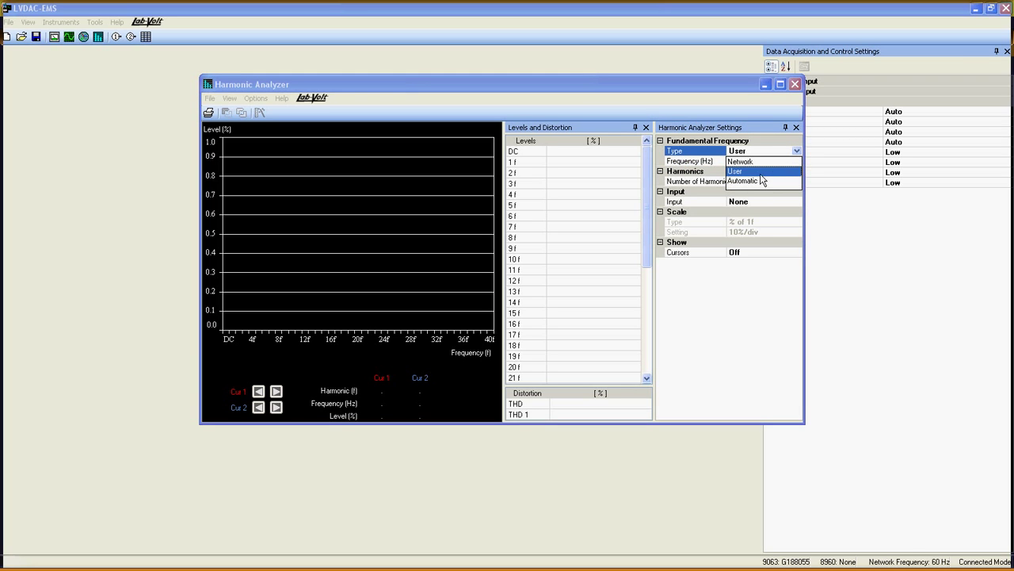
pyautogui.click(749, 161)
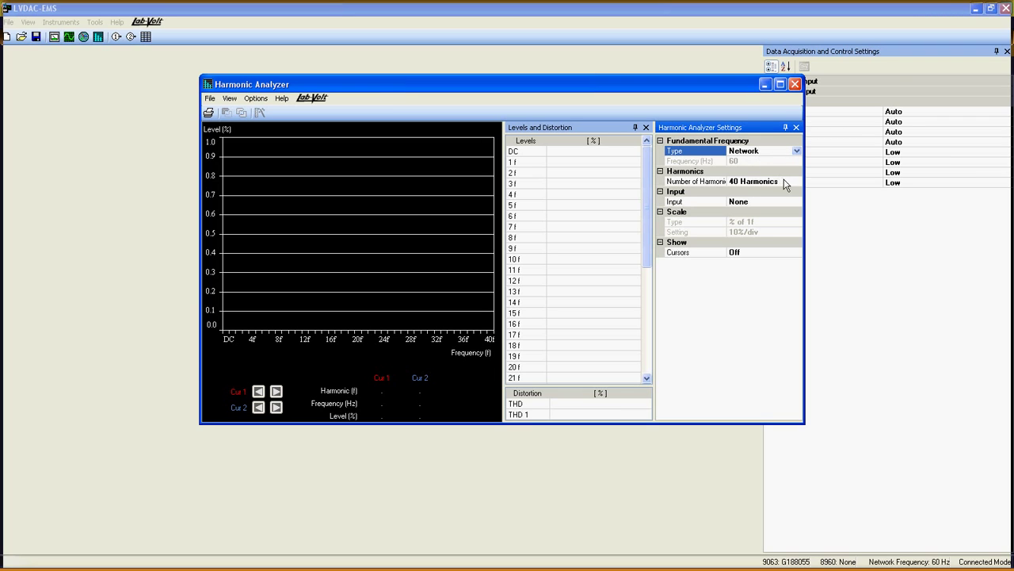
# Step: Set the Harmonic Analyzer input to E1 and the number of harmonics to 30
pyautogui.click(787, 202)
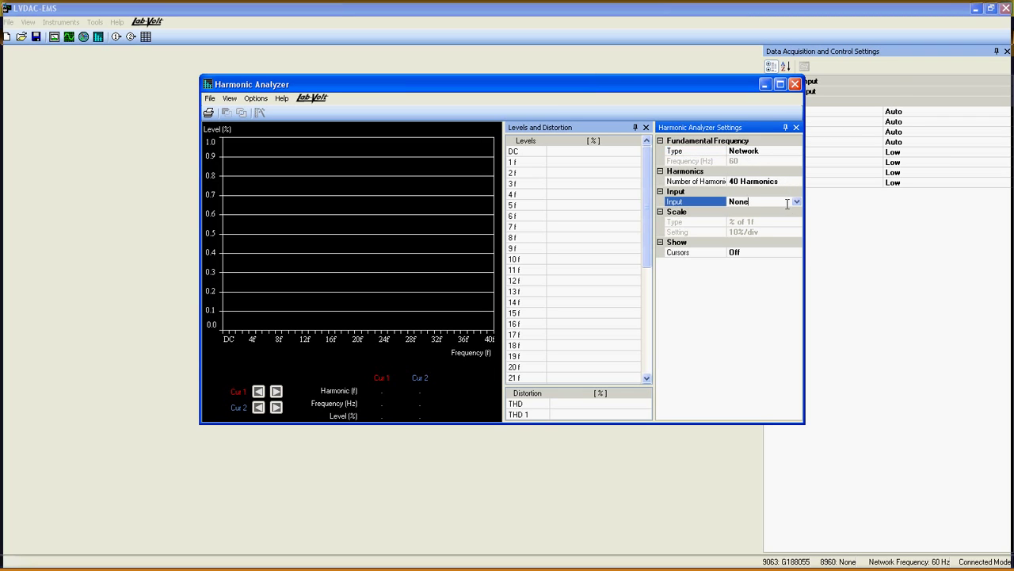
pyautogui.click(797, 202)
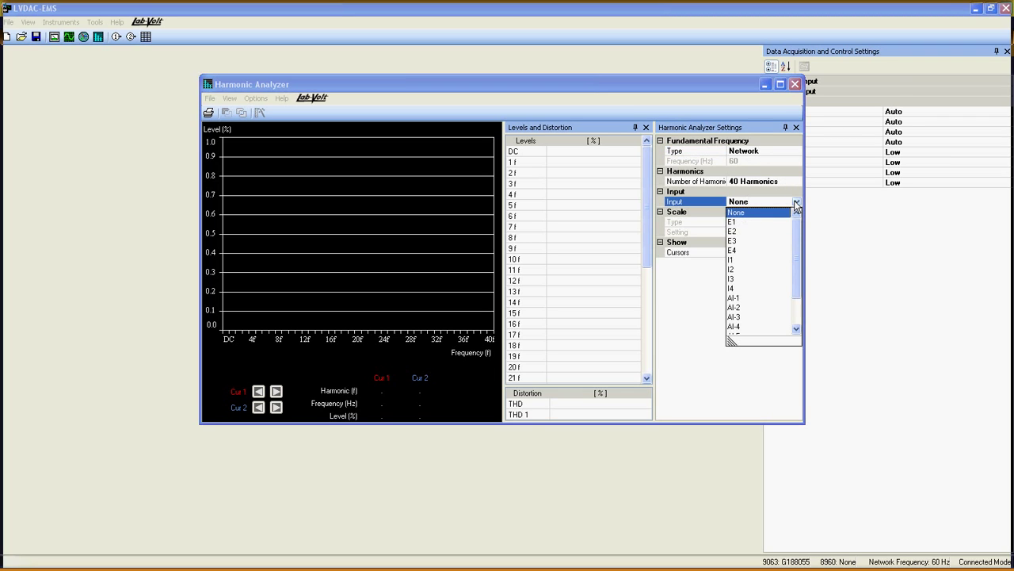
pyautogui.click(736, 222)
pyautogui.click(790, 185)
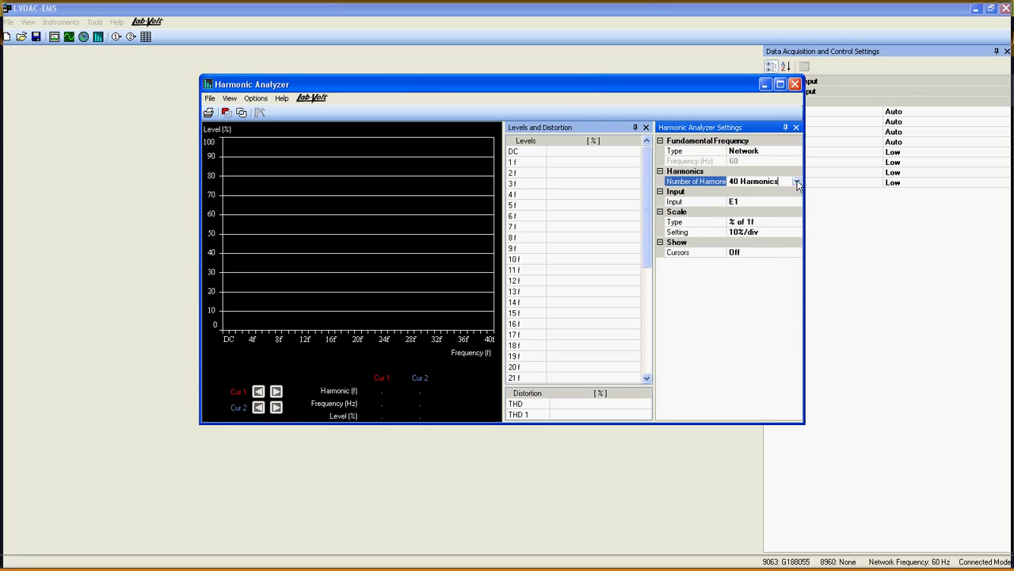
pyautogui.click(796, 182)
pyautogui.click(746, 243)
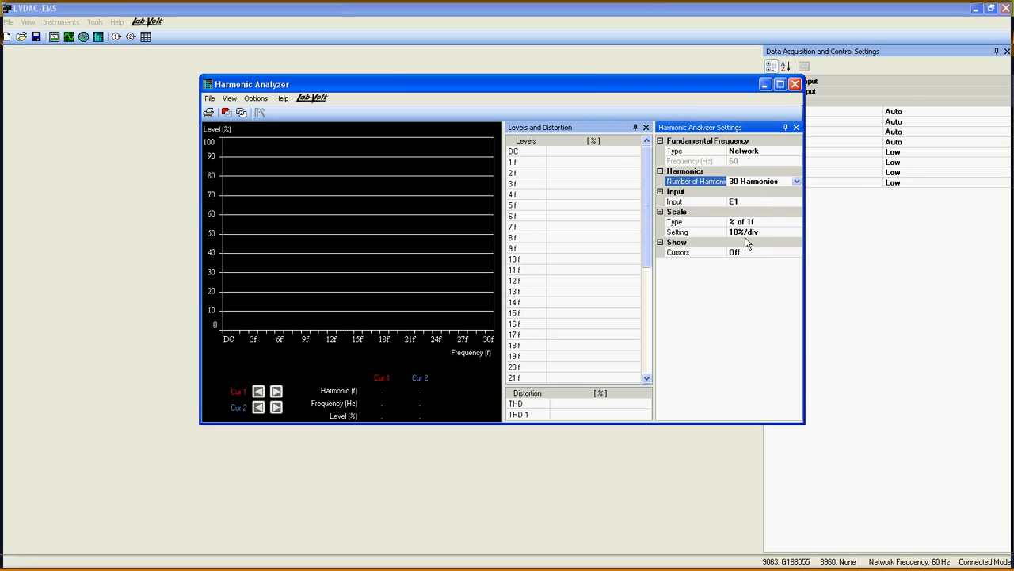
# Step: Keep the scale type at % of 1f and set the scale to 2%/div
pyautogui.click(782, 222)
pyautogui.click(797, 223)
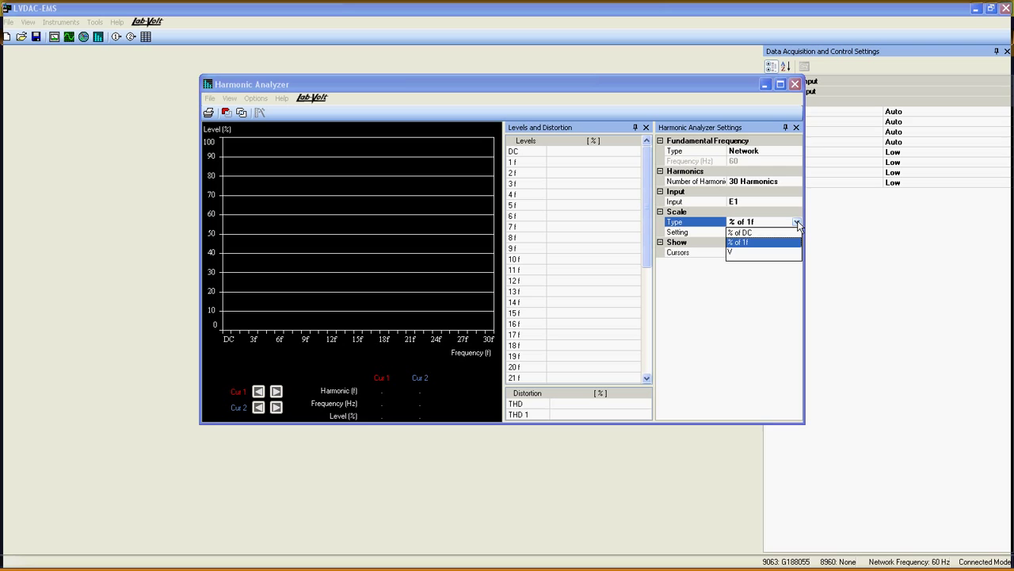
pyautogui.click(798, 227)
pyautogui.click(798, 236)
pyautogui.click(798, 235)
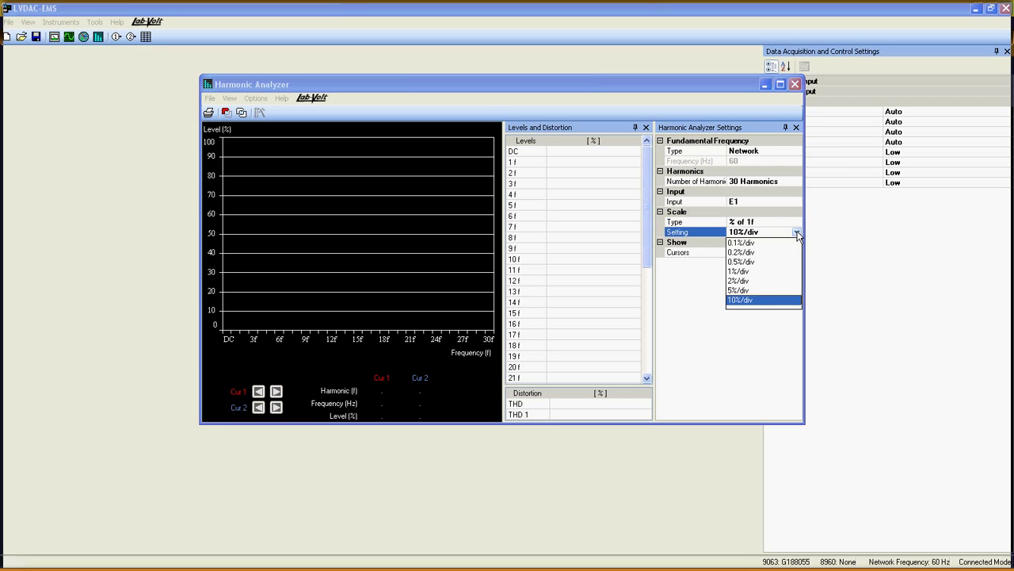
pyautogui.click(743, 281)
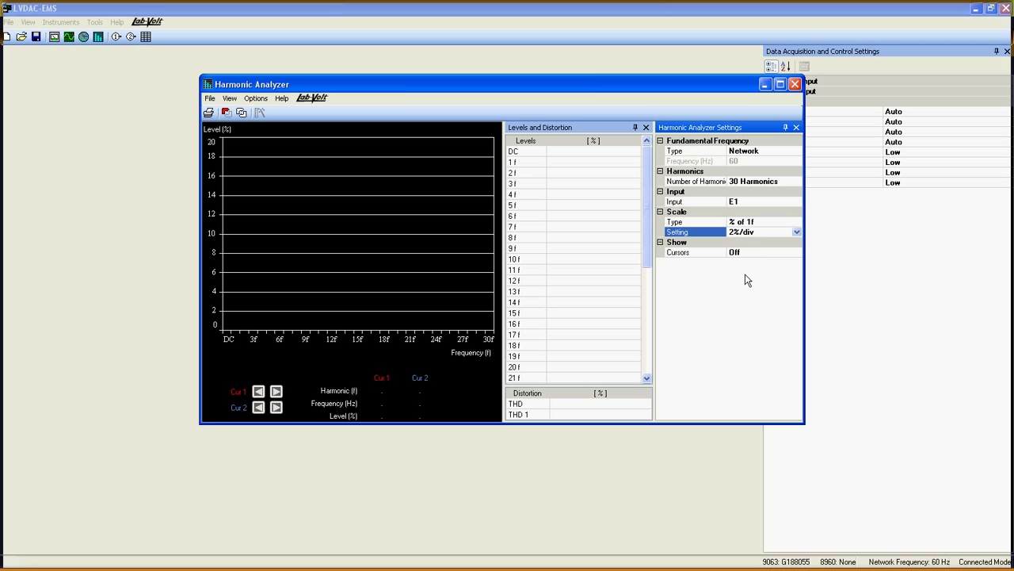
pyautogui.click(761, 252)
pyautogui.click(796, 252)
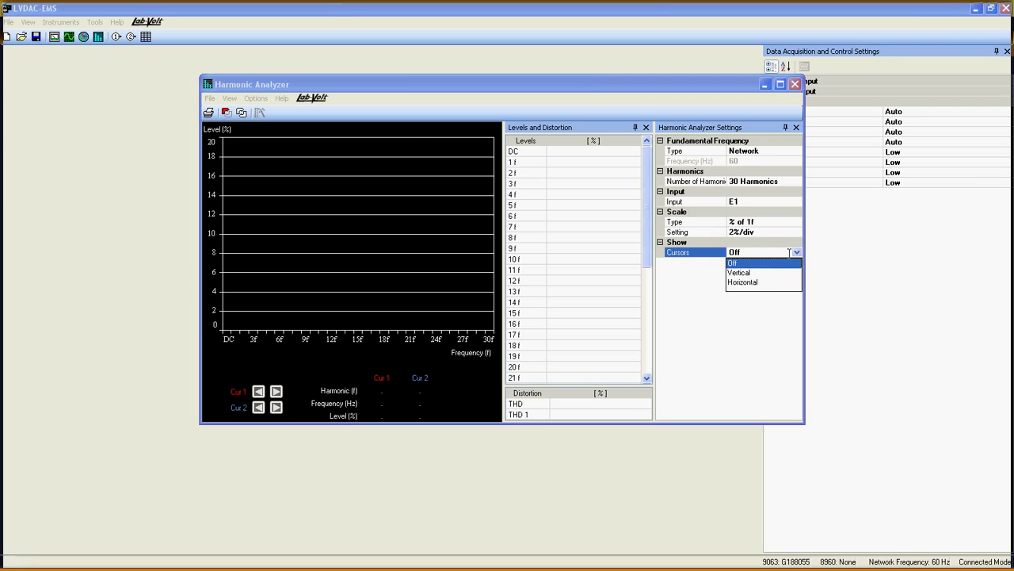
# Step: Show vertical cursors and step cursor 1 back onto harmonic 1 at 60 Hz
pyautogui.click(745, 273)
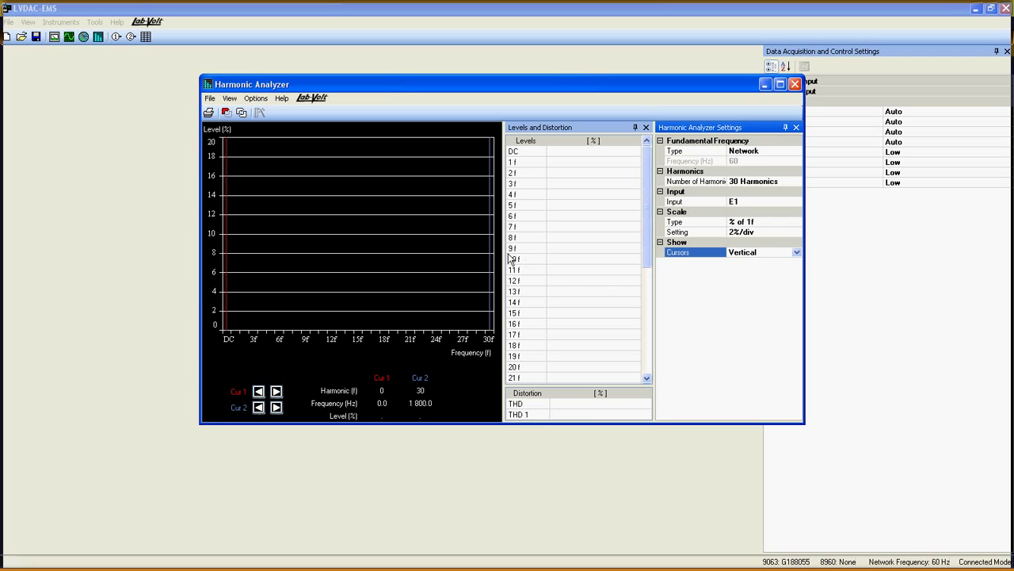
pyautogui.click(276, 392)
pyautogui.click(275, 391)
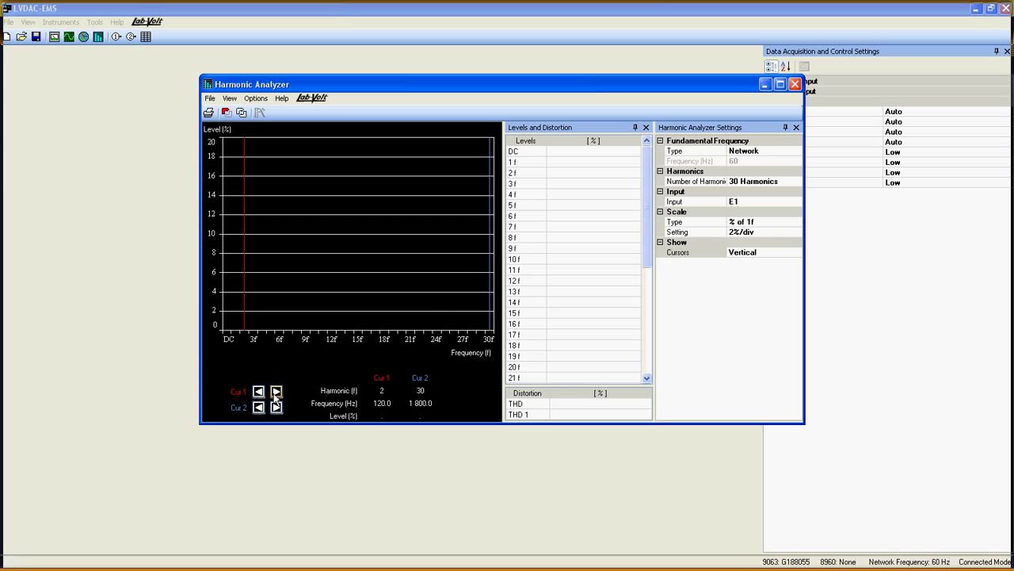
pyautogui.click(258, 392)
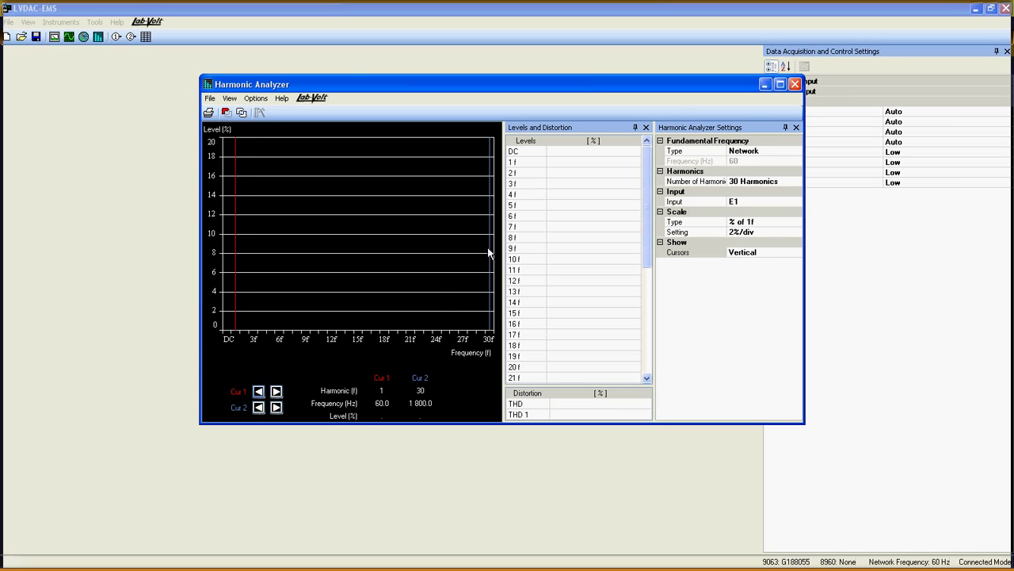
pyautogui.moveTo(487, 254)
pyautogui.mouseDown()
pyautogui.moveTo(431, 250)
pyautogui.moveTo(495, 251)
pyautogui.mouseUp()
# Step: Start live acquisition and change the scale to 0.2%/div, giving a 0–2% level axis
pyautogui.click(242, 113)
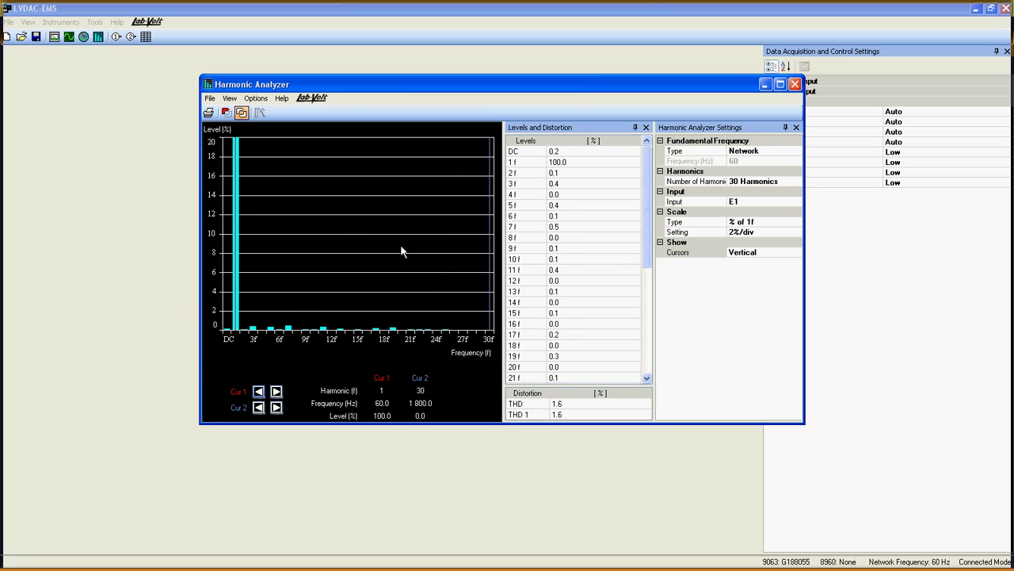
pyautogui.click(792, 232)
pyautogui.click(793, 232)
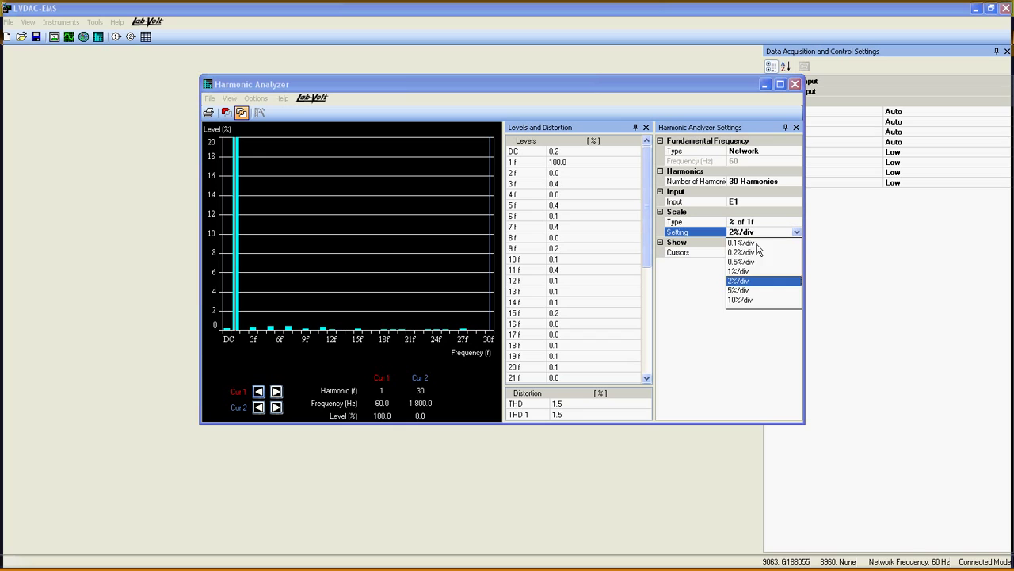
pyautogui.click(741, 252)
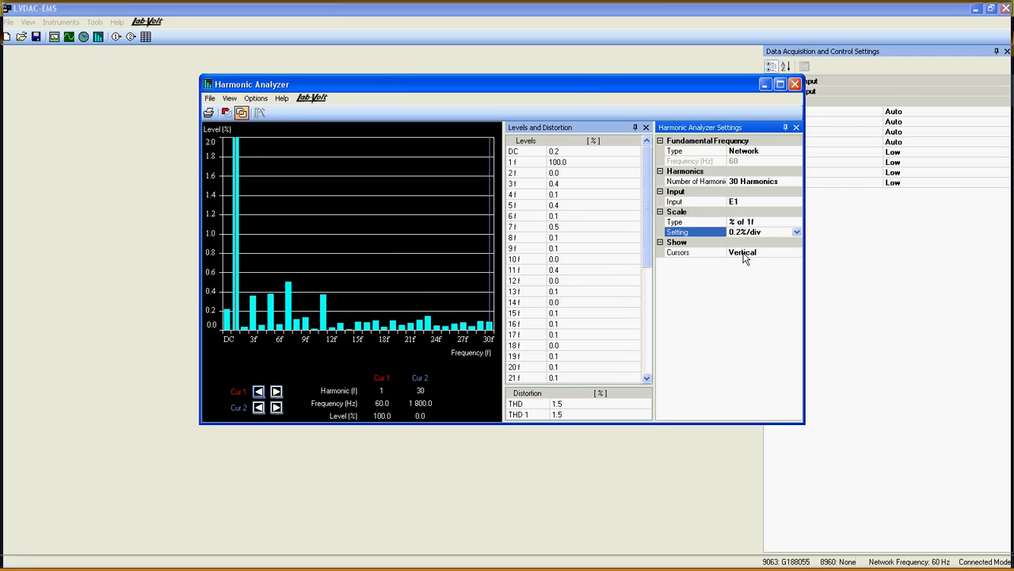